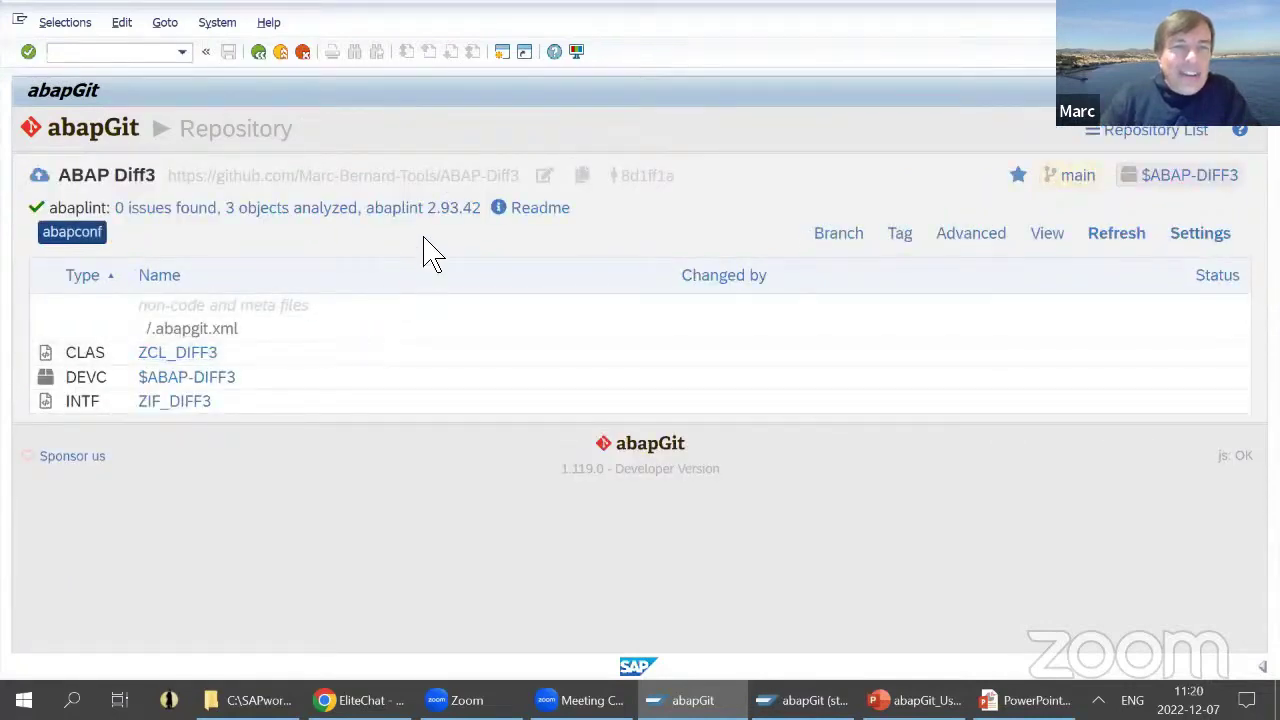
pyautogui.click(558, 210)
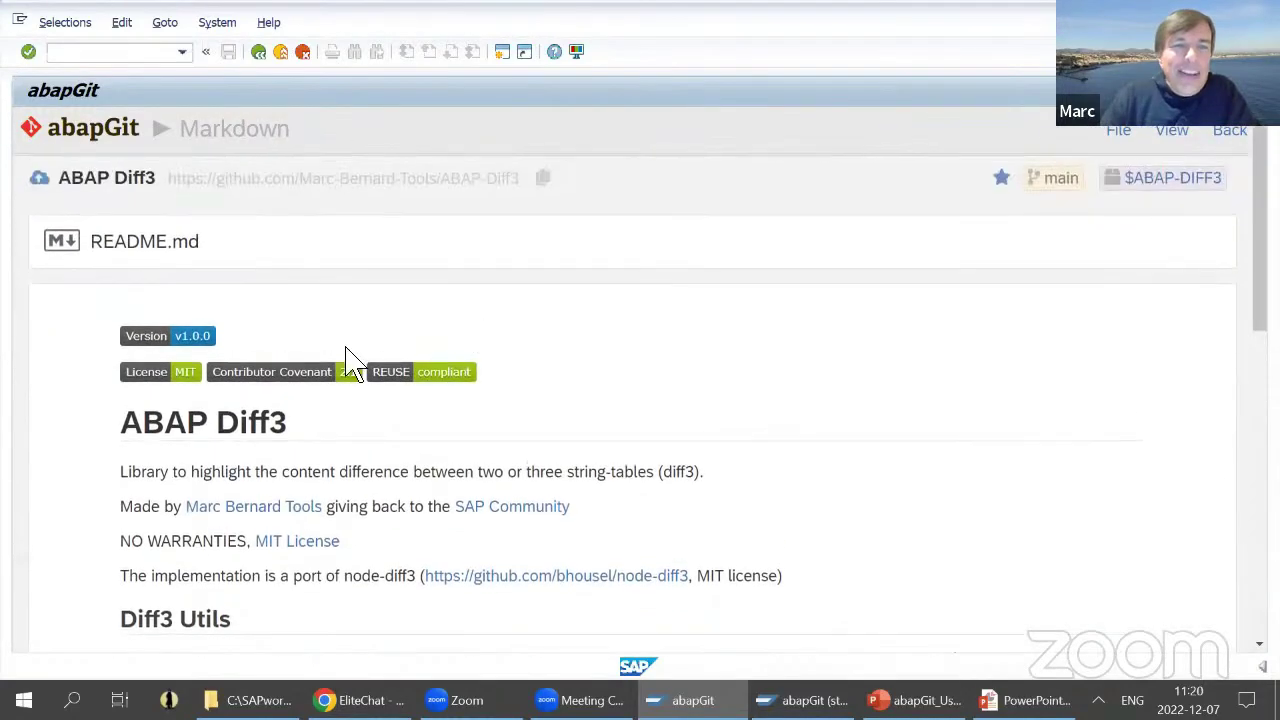
pyautogui.scroll(-5, 423, 400)
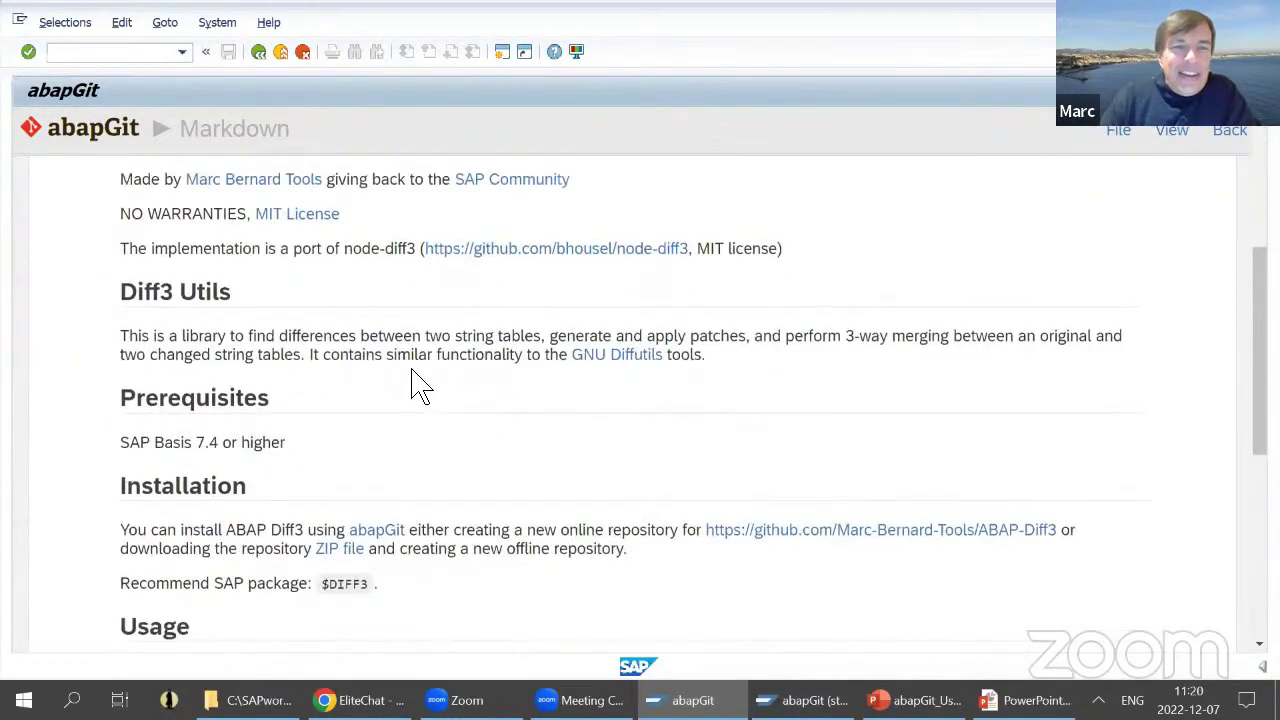
pyautogui.moveTo(140, 249); pyautogui.dragTo(418, 268)
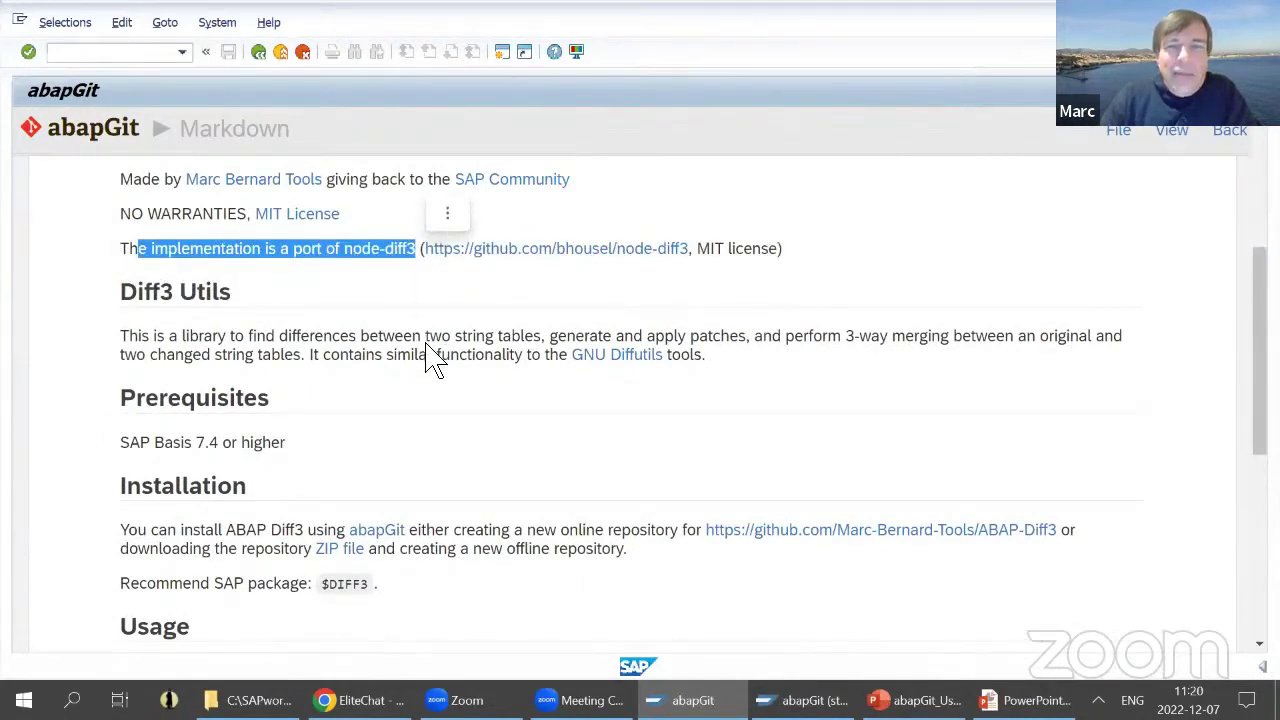
pyautogui.scroll(4, 432, 357)
pyautogui.click(645, 370)
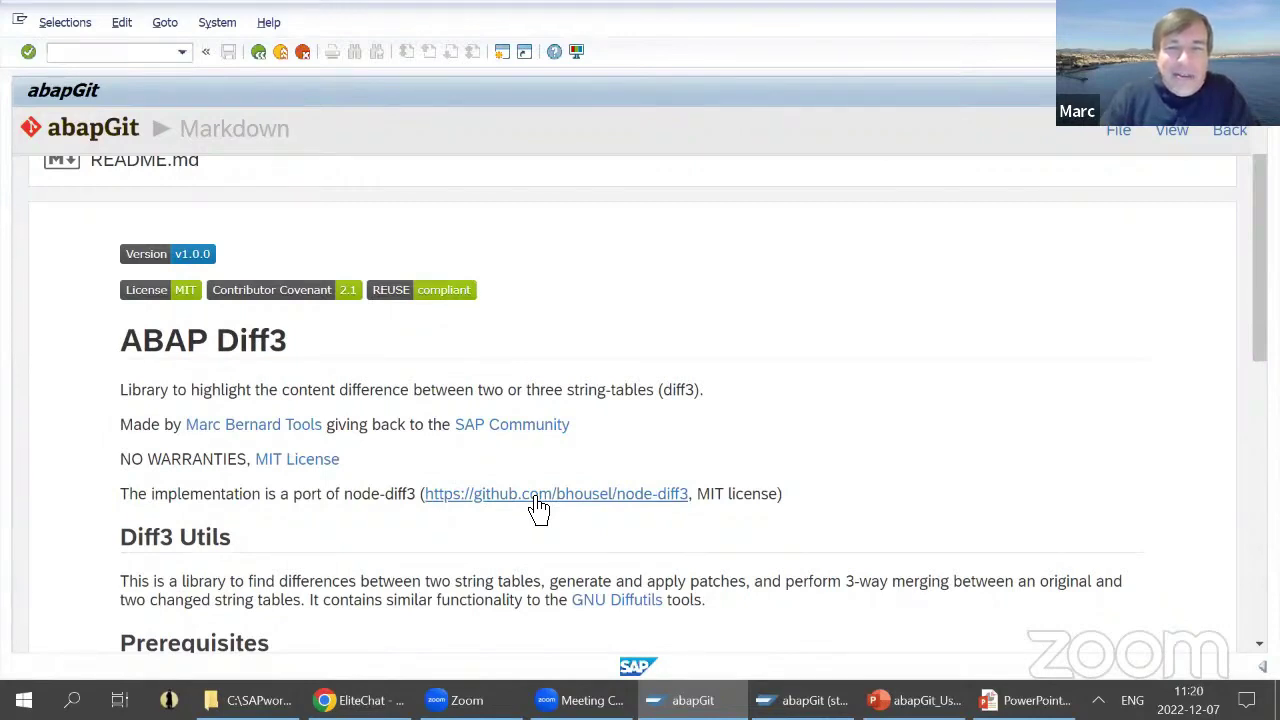
pyautogui.scroll(3, 340, 450)
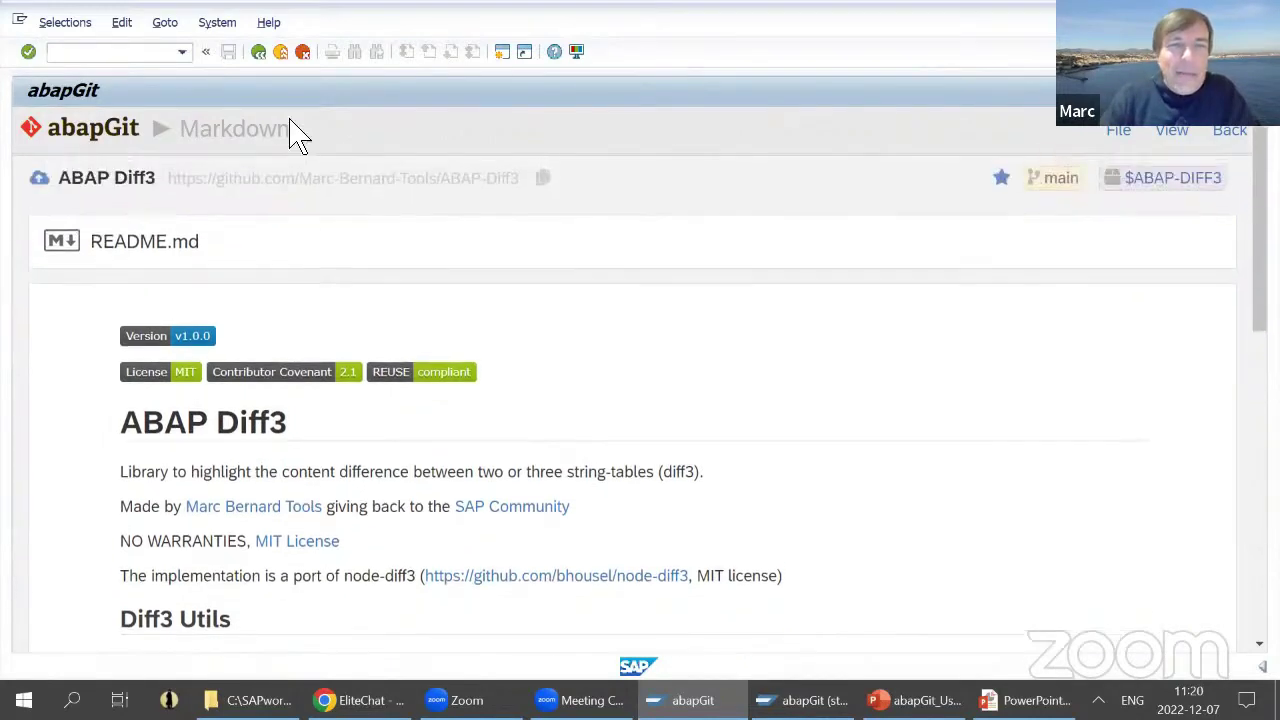
pyautogui.click(262, 54)
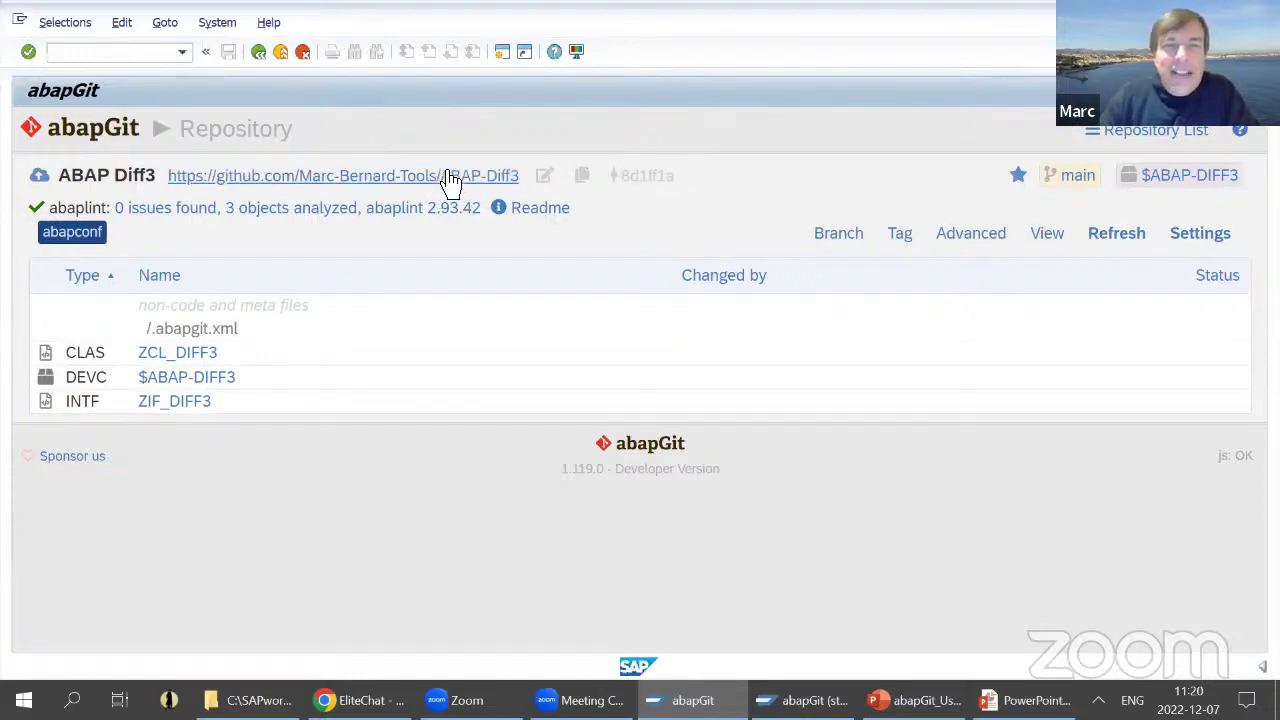
# - Open ABAP Diff3's settings and go to the Background mode page
pyautogui.click(1206, 247)
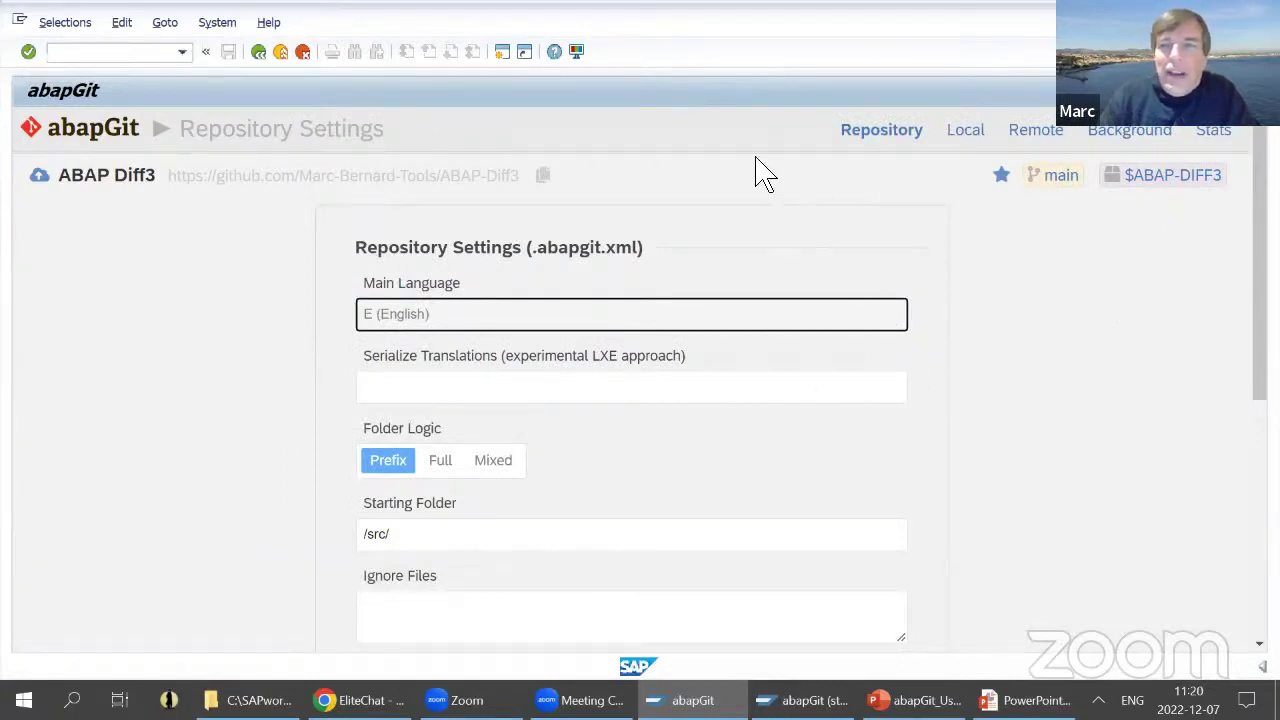
pyautogui.click(1128, 148)
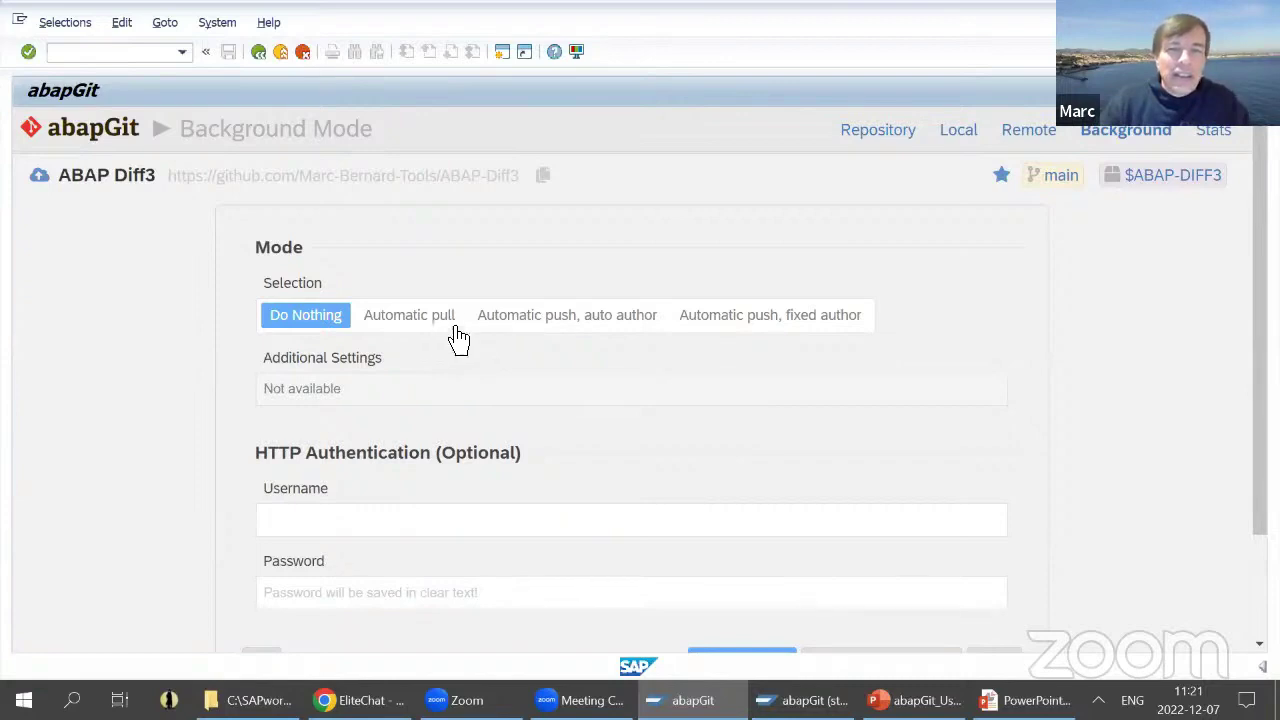
# - Set the background mode to 'Automatic push, fixed author' and save the settings
pyautogui.click(610, 325)
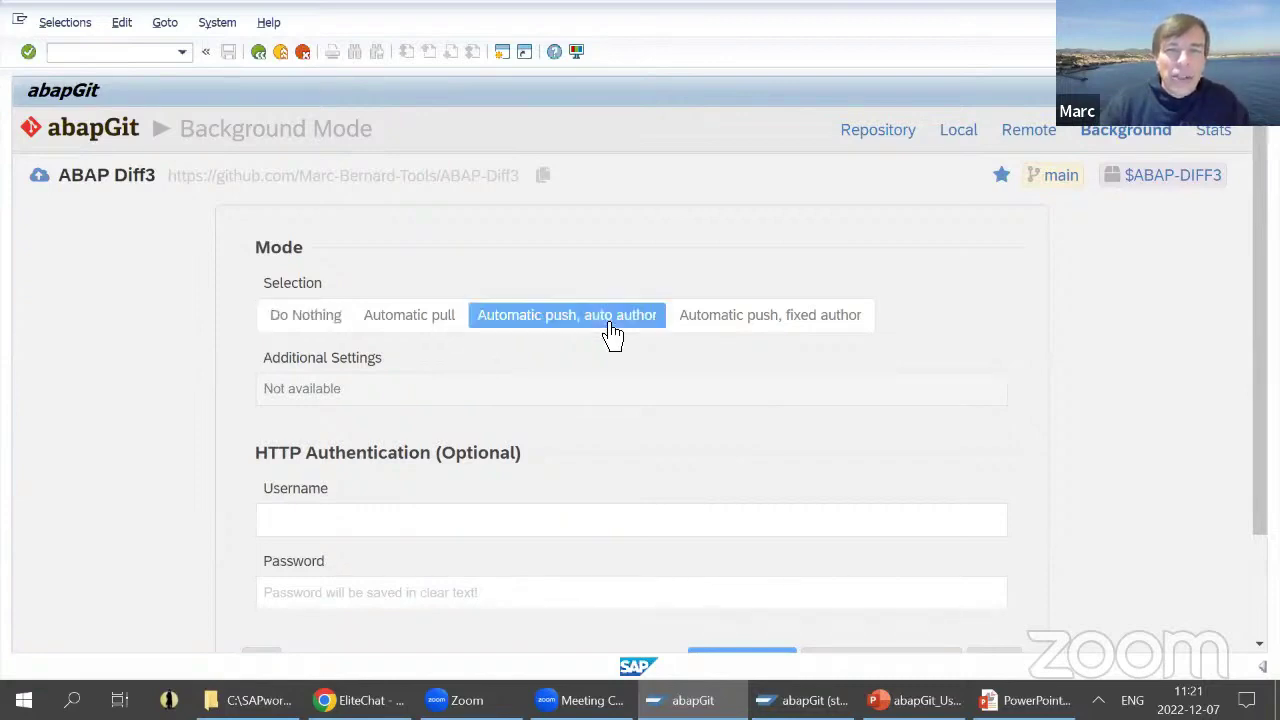
pyautogui.scroll(-2, 785, 400)
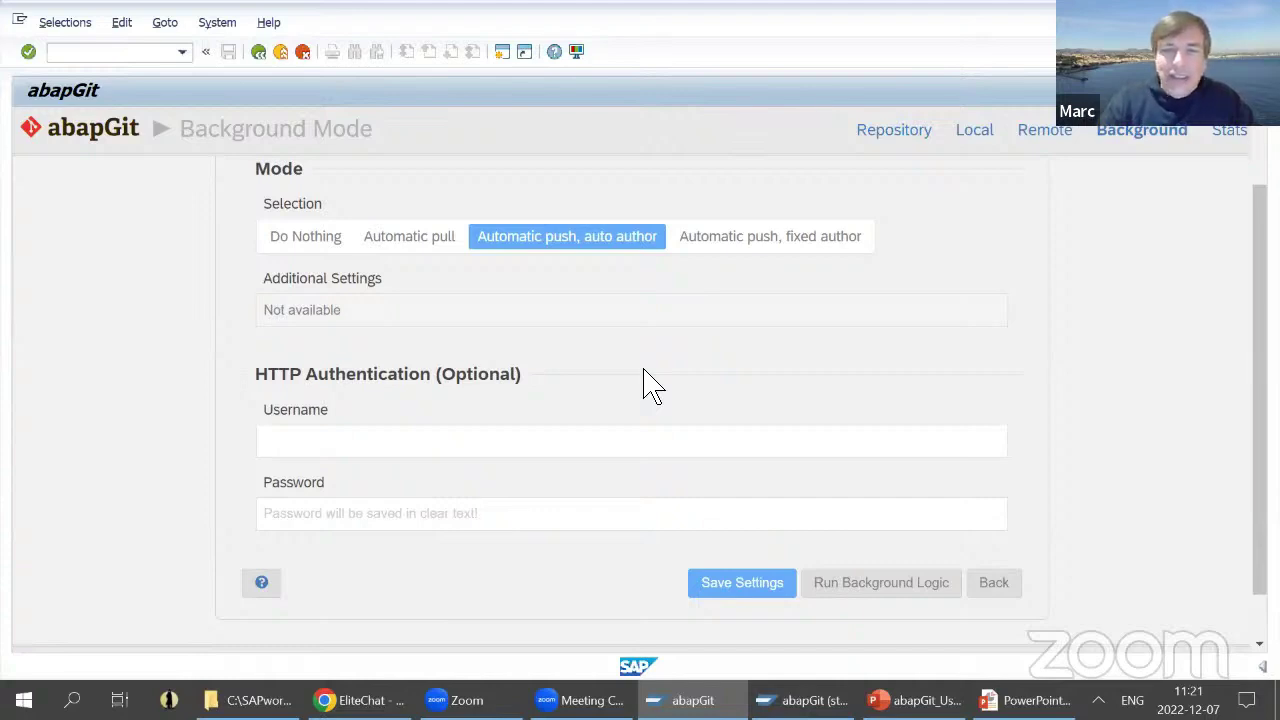
pyautogui.click(778, 245)
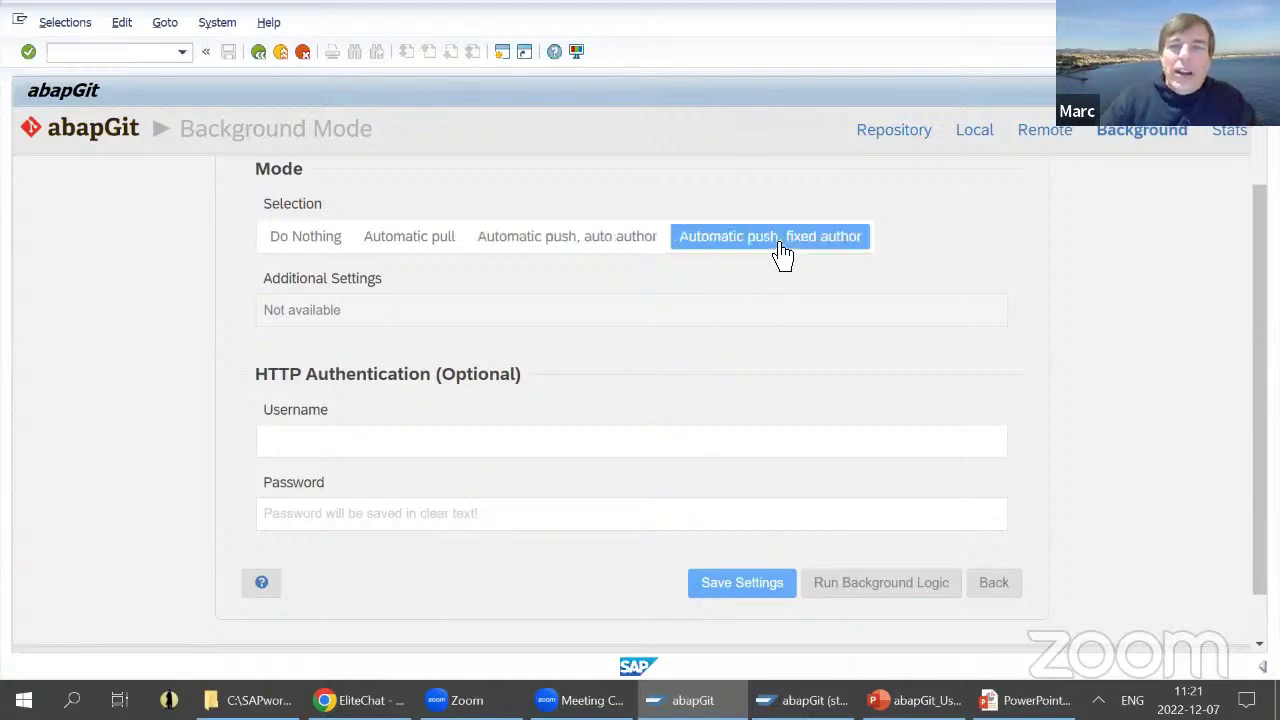
pyautogui.click(762, 588)
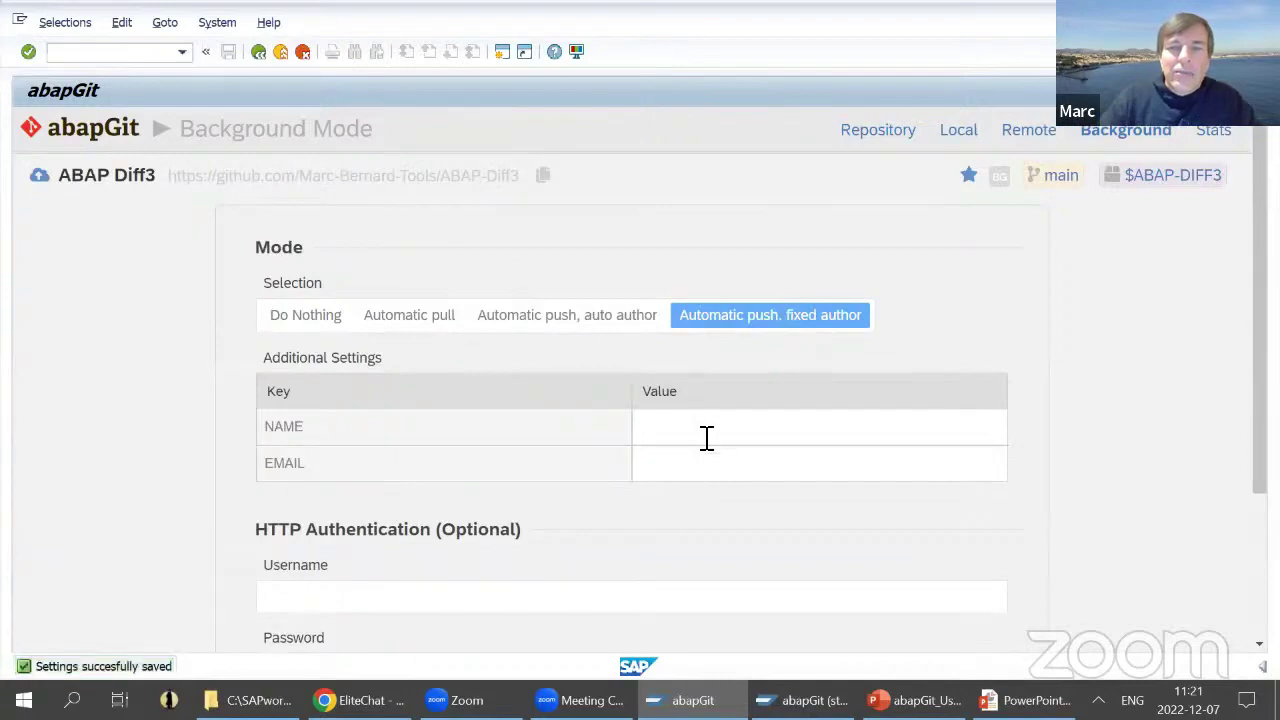
# - Enter the fixed author's name and e-mail address in the Additional Settings table
pyautogui.click(706, 437)
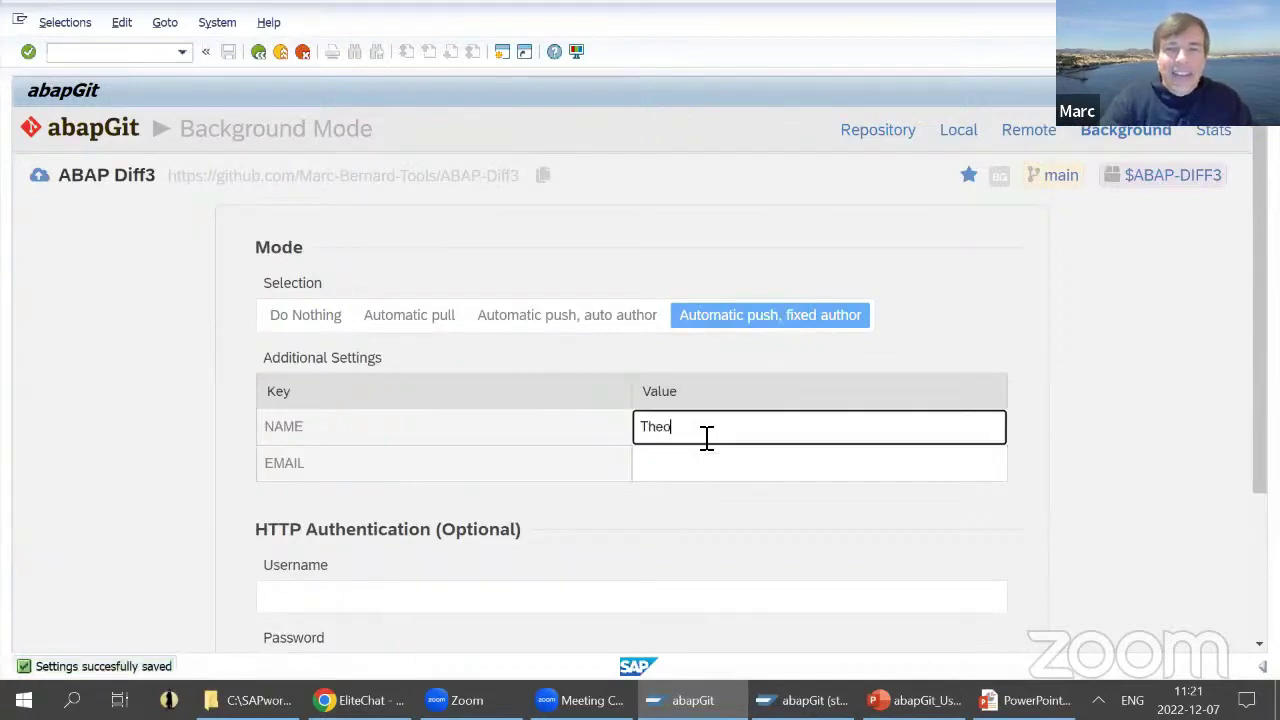
pyautogui.write('Theo Tester')
pyautogui.press('Tab')
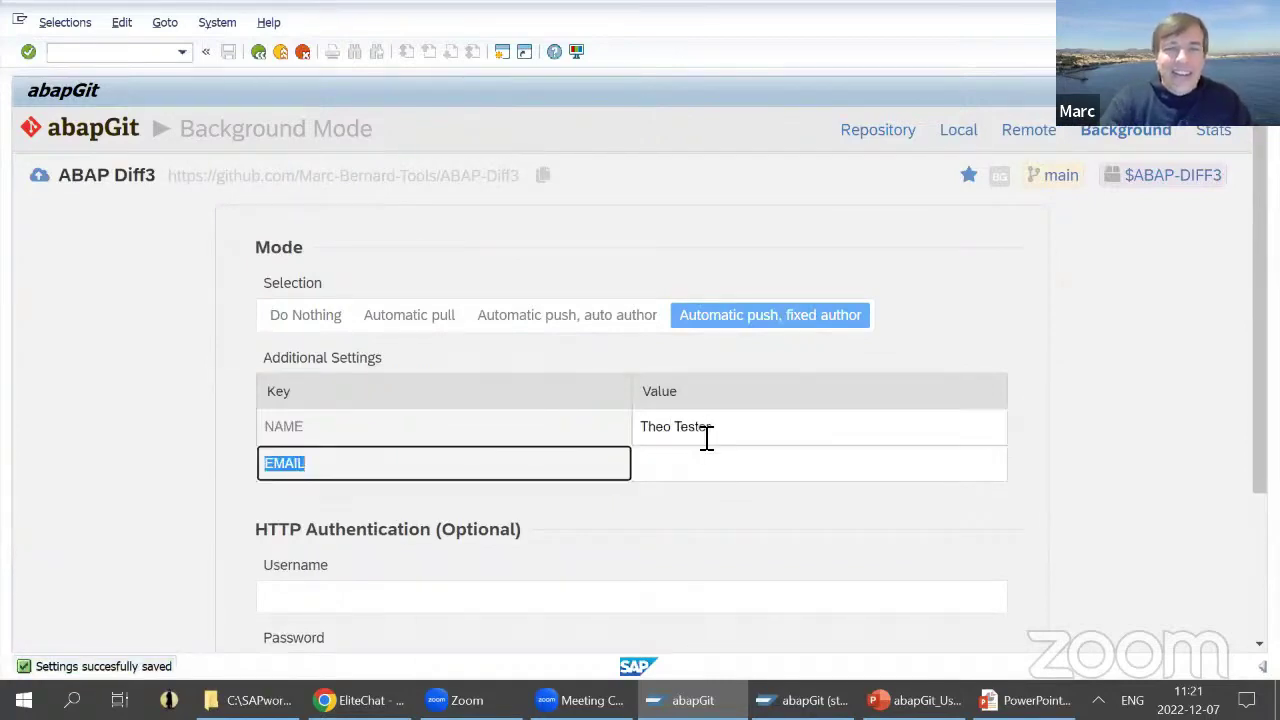
pyautogui.press('Tab')
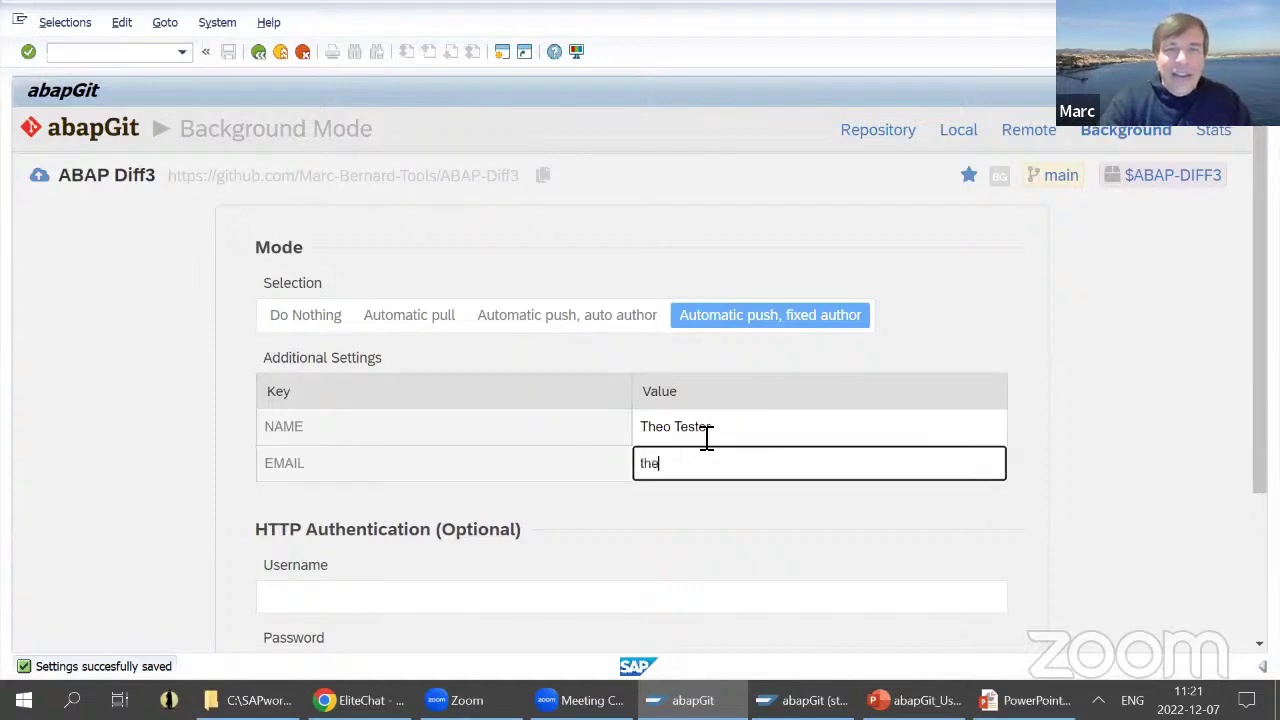
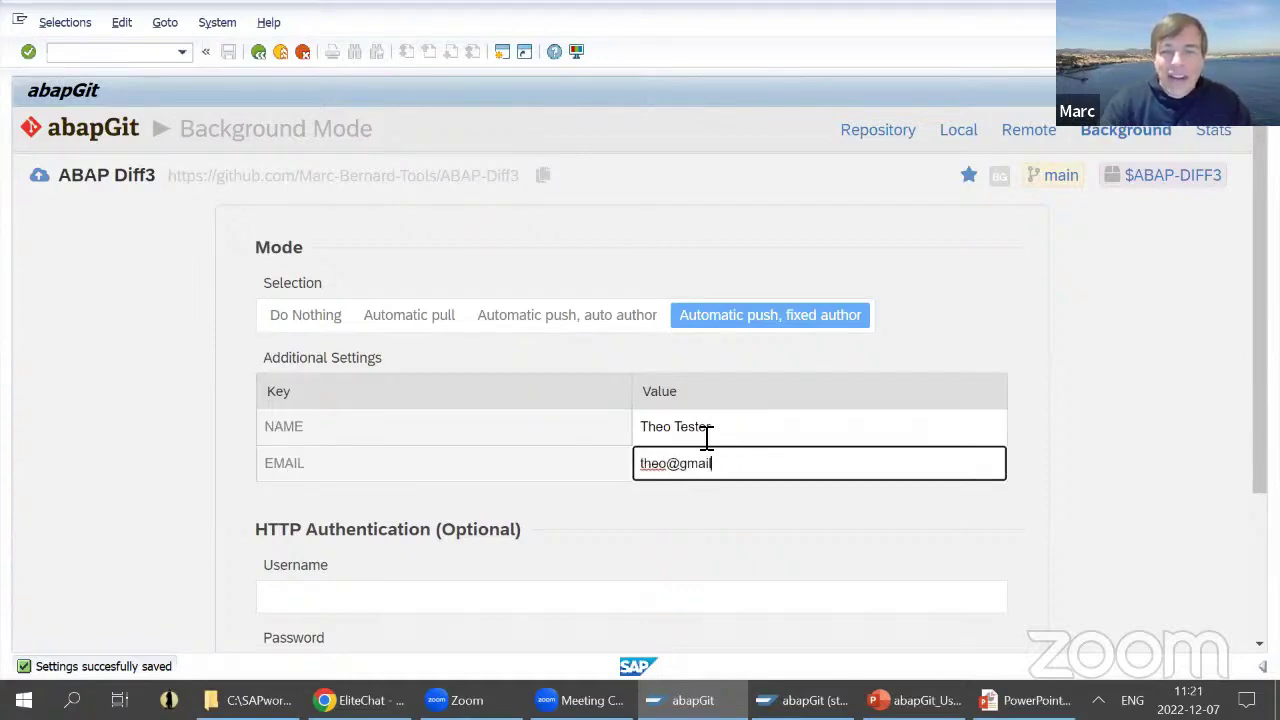
pyautogui.scroll(-3, 707, 437)
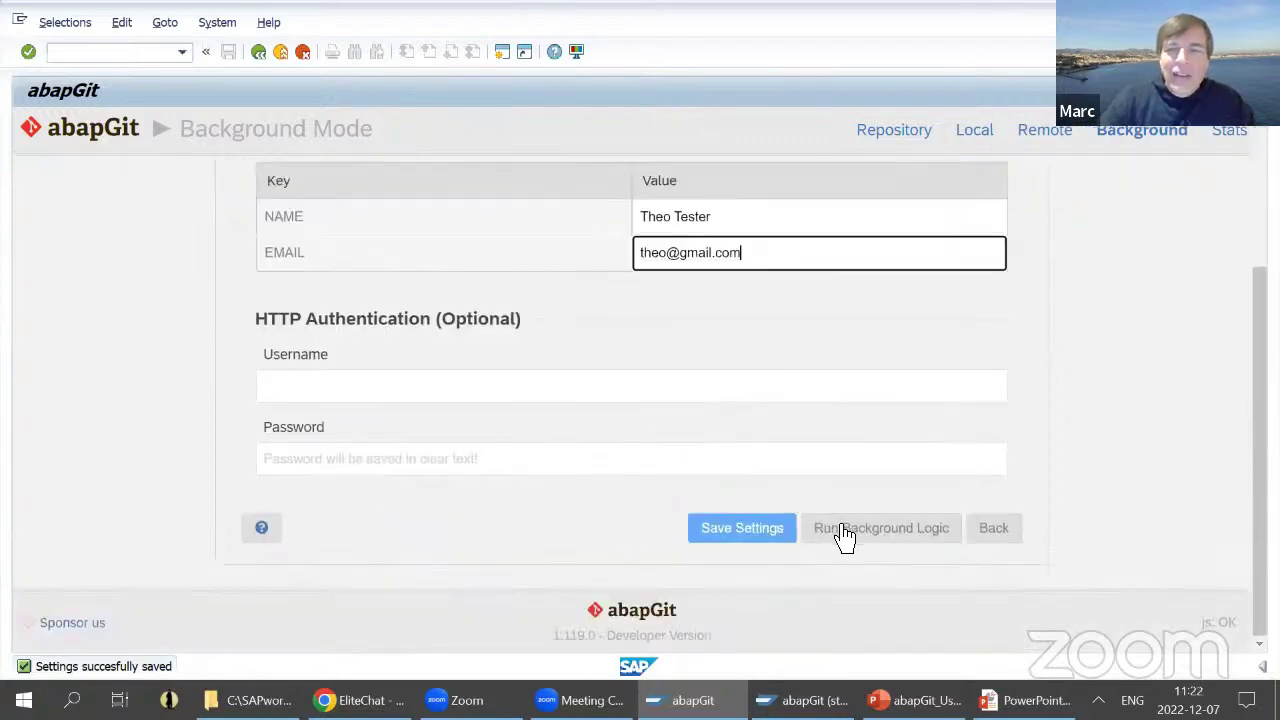
# - Save the fixed author's name and e-mail, then scroll through the page to review them
pyautogui.click(780, 528)
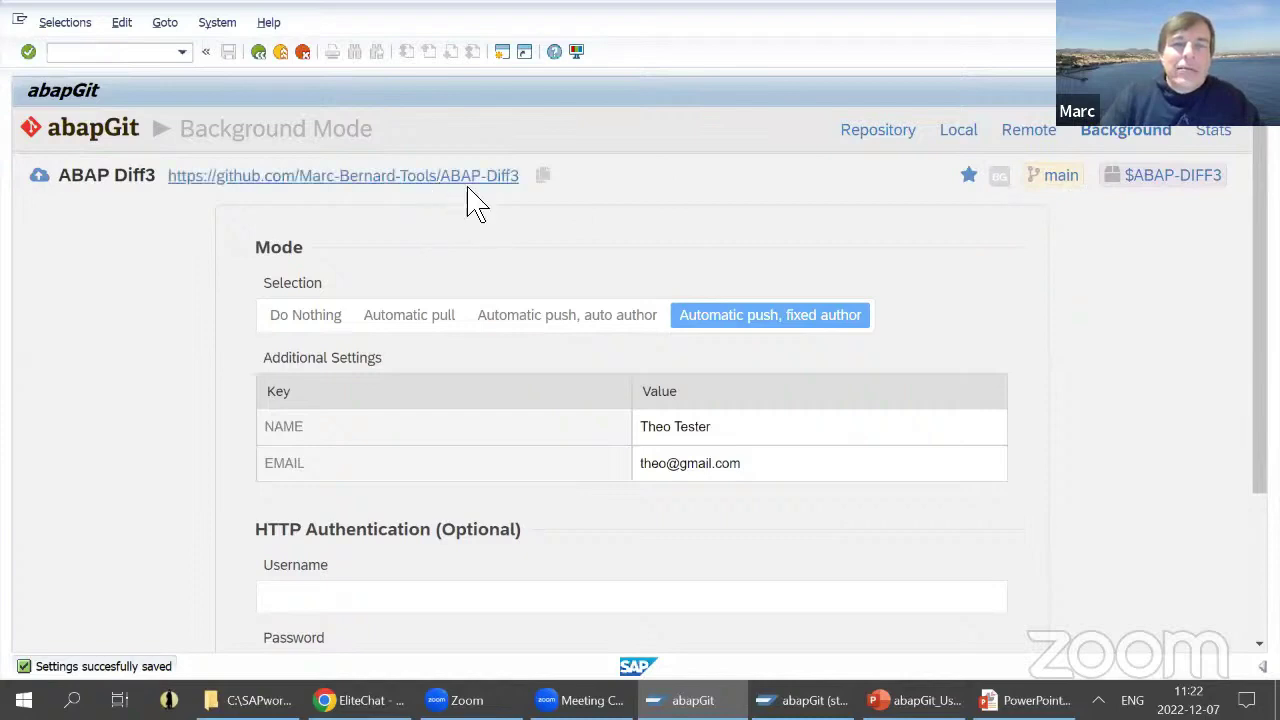
pyautogui.scroll(-1, 806, 209)
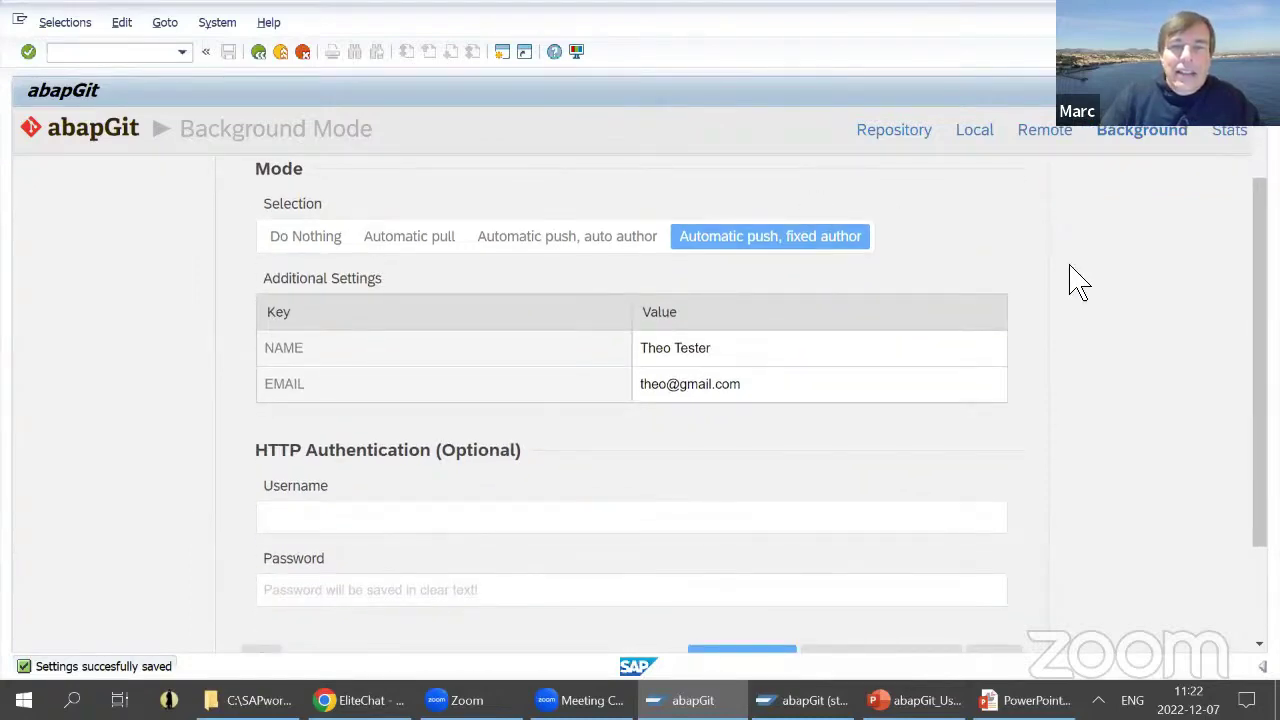
pyautogui.scroll(-2, 1098, 287)
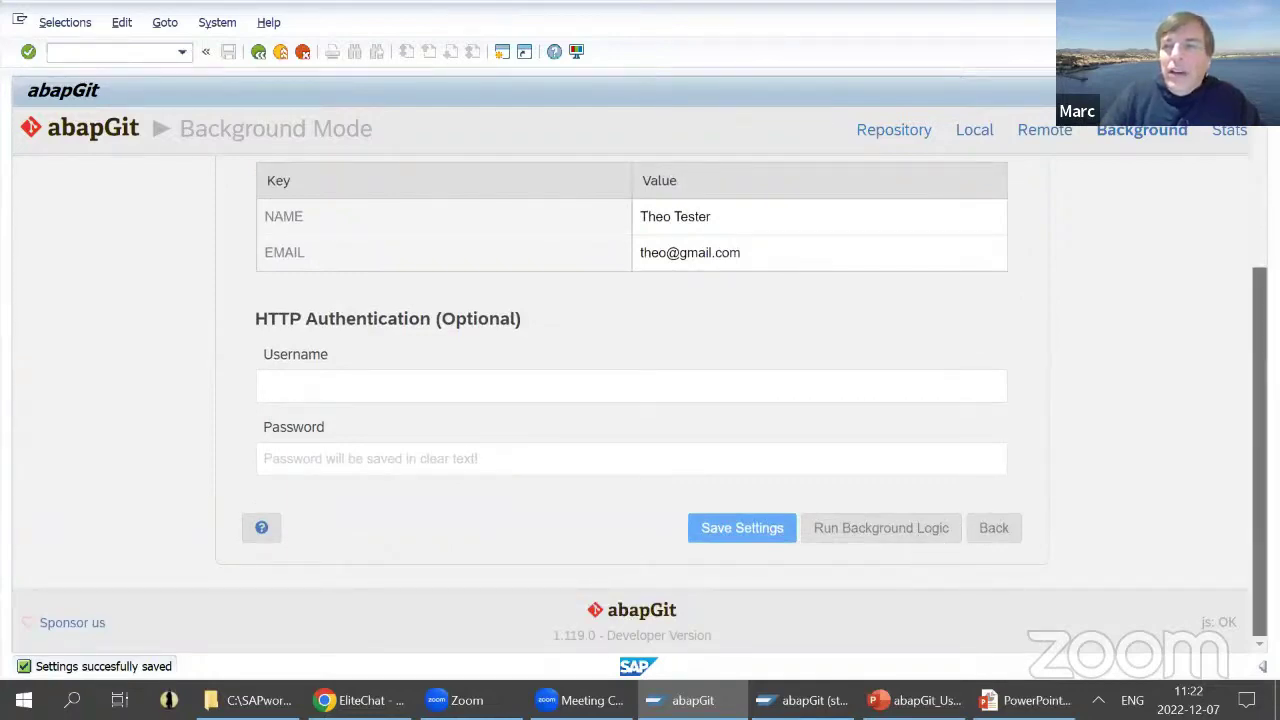
pyautogui.scroll(3, 1260, 400)
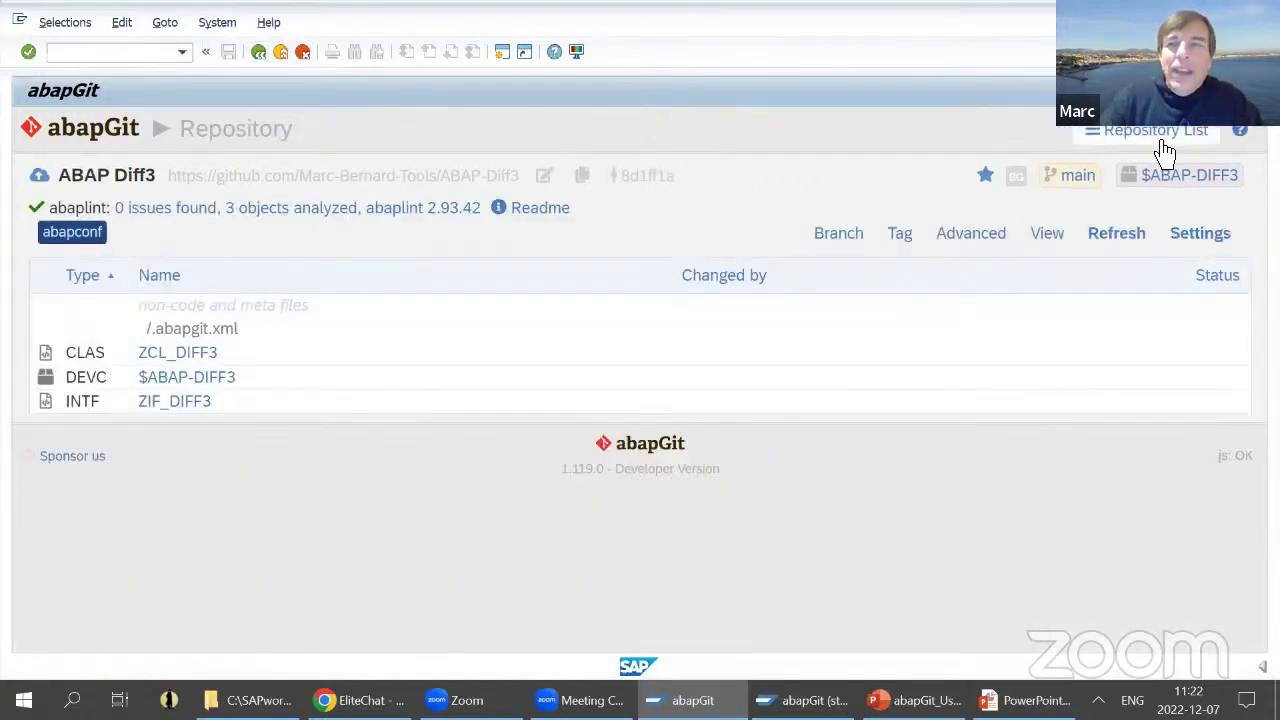
pyautogui.click(1163, 140)
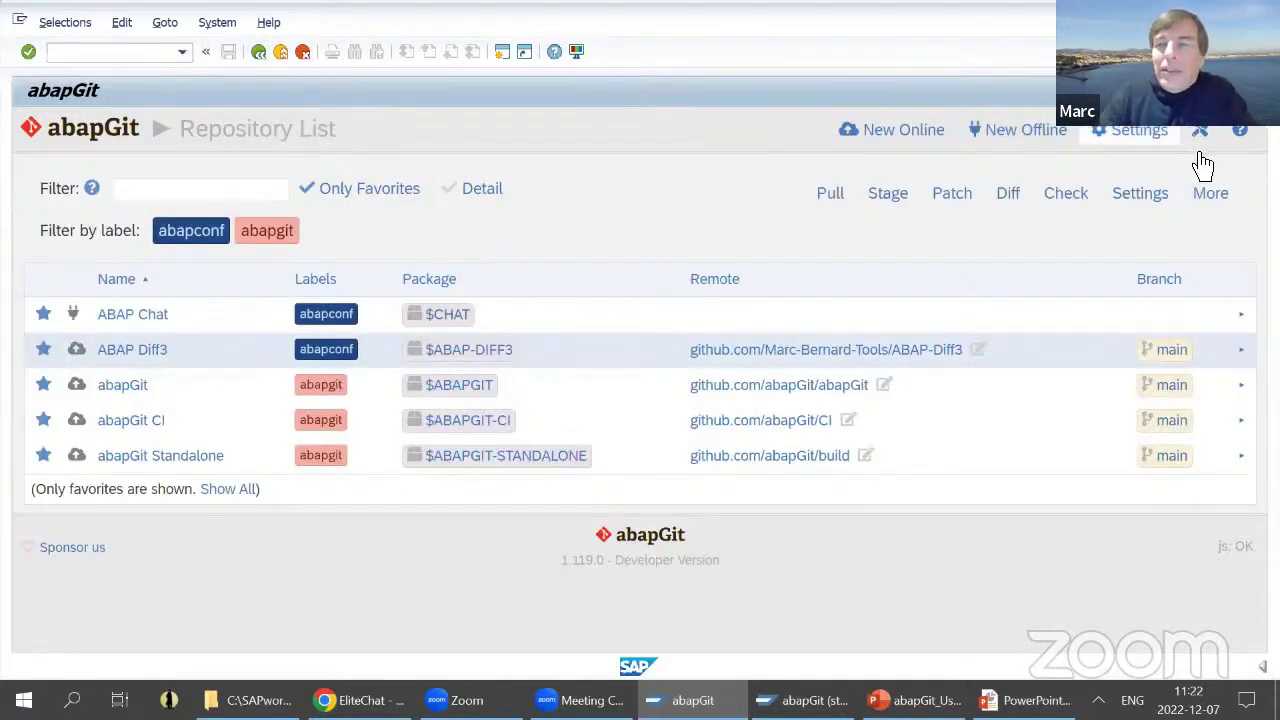
pyautogui.moveTo(1201, 135)
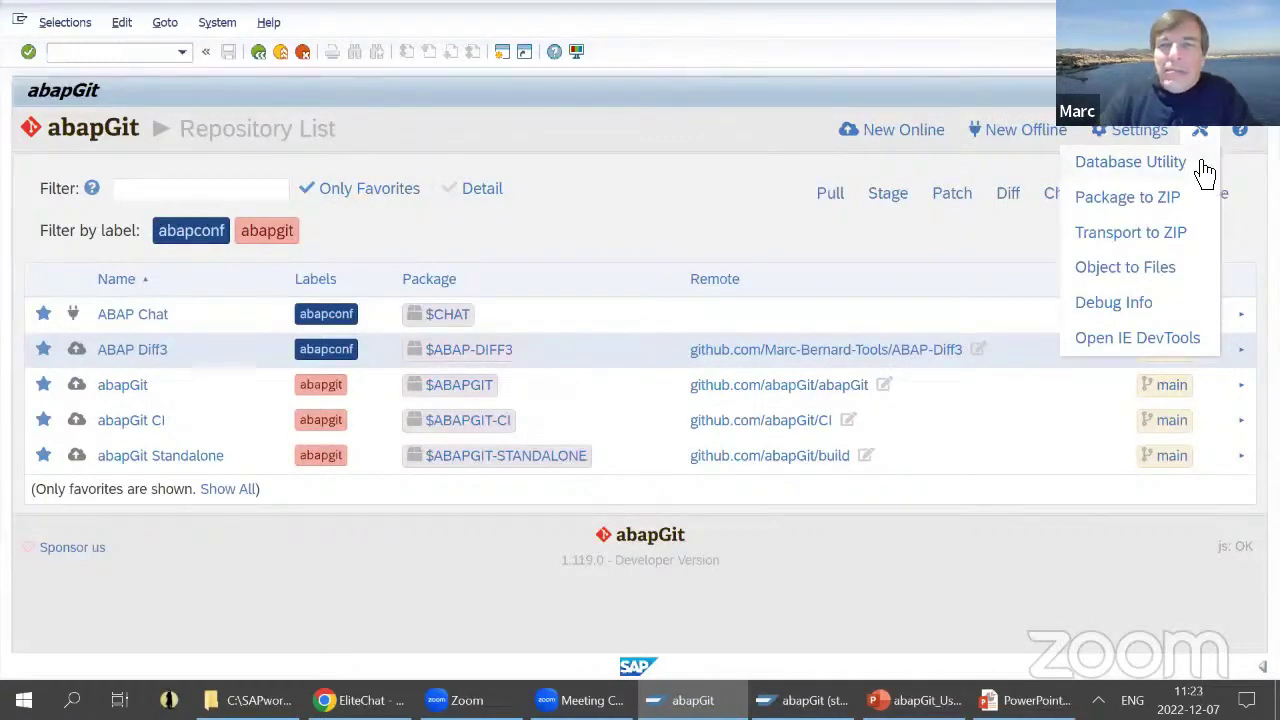
pyautogui.click(1175, 165)
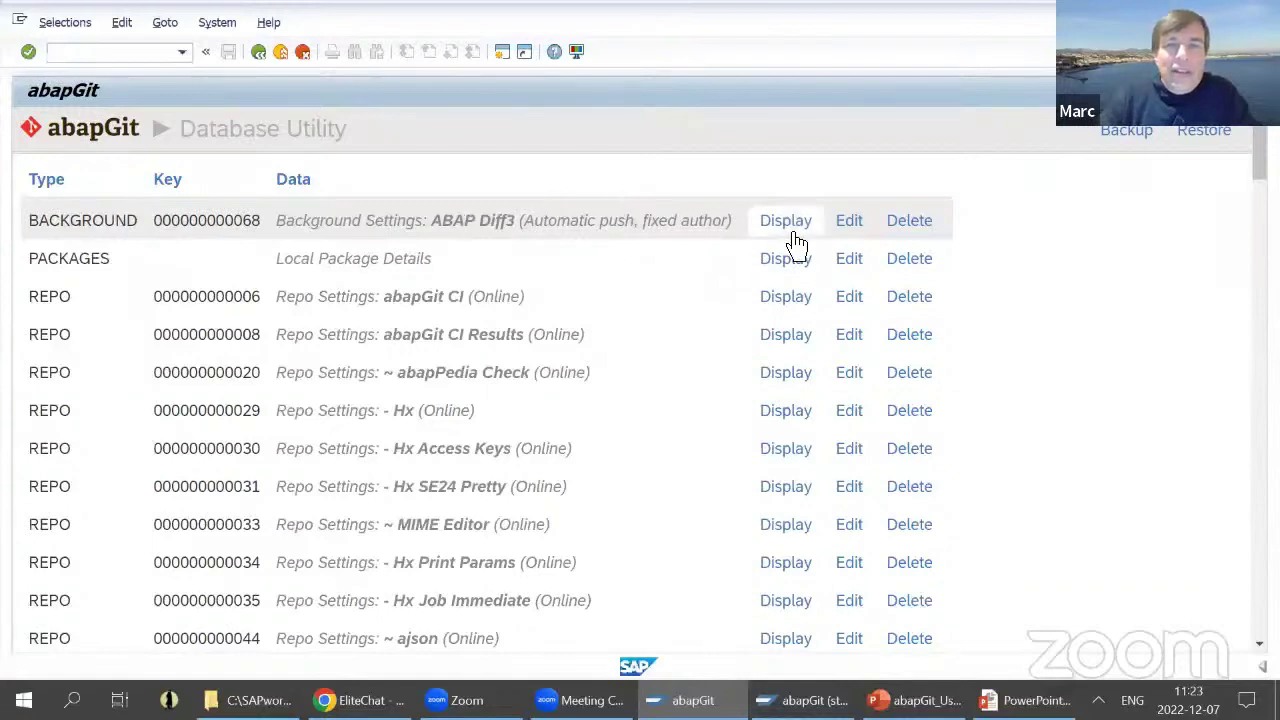
pyautogui.click(259, 52)
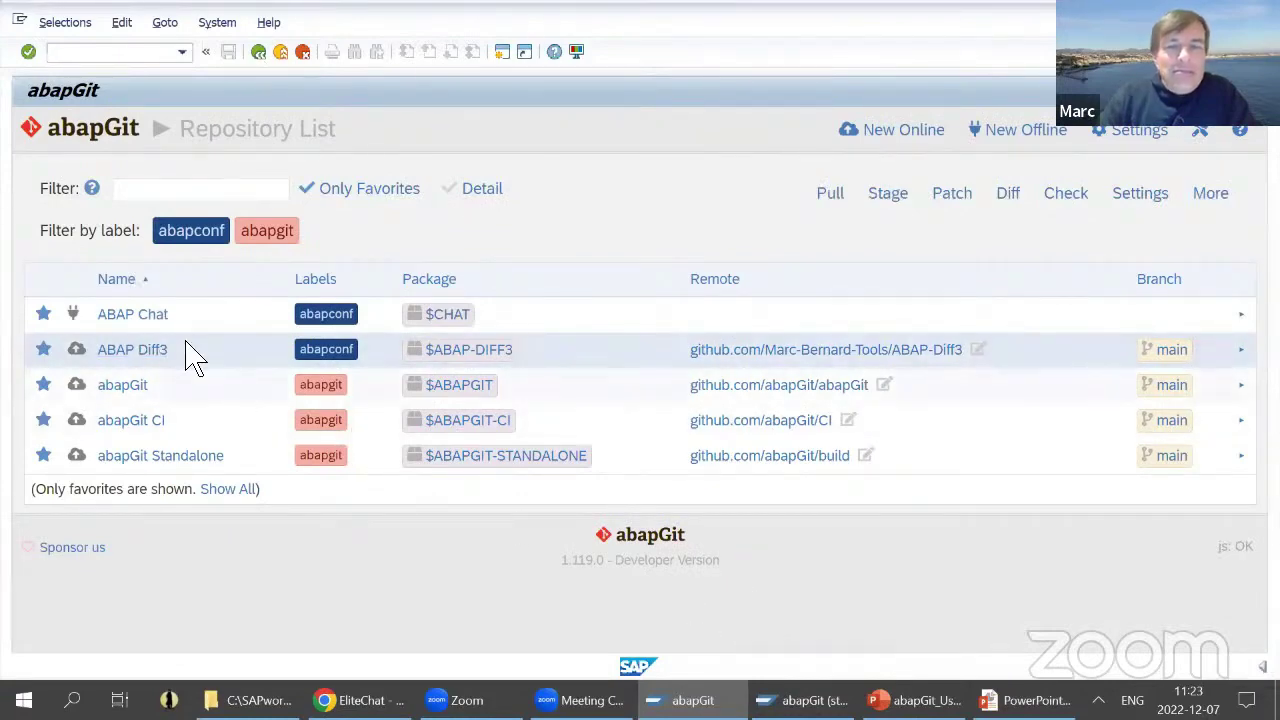
pyautogui.click(142, 352)
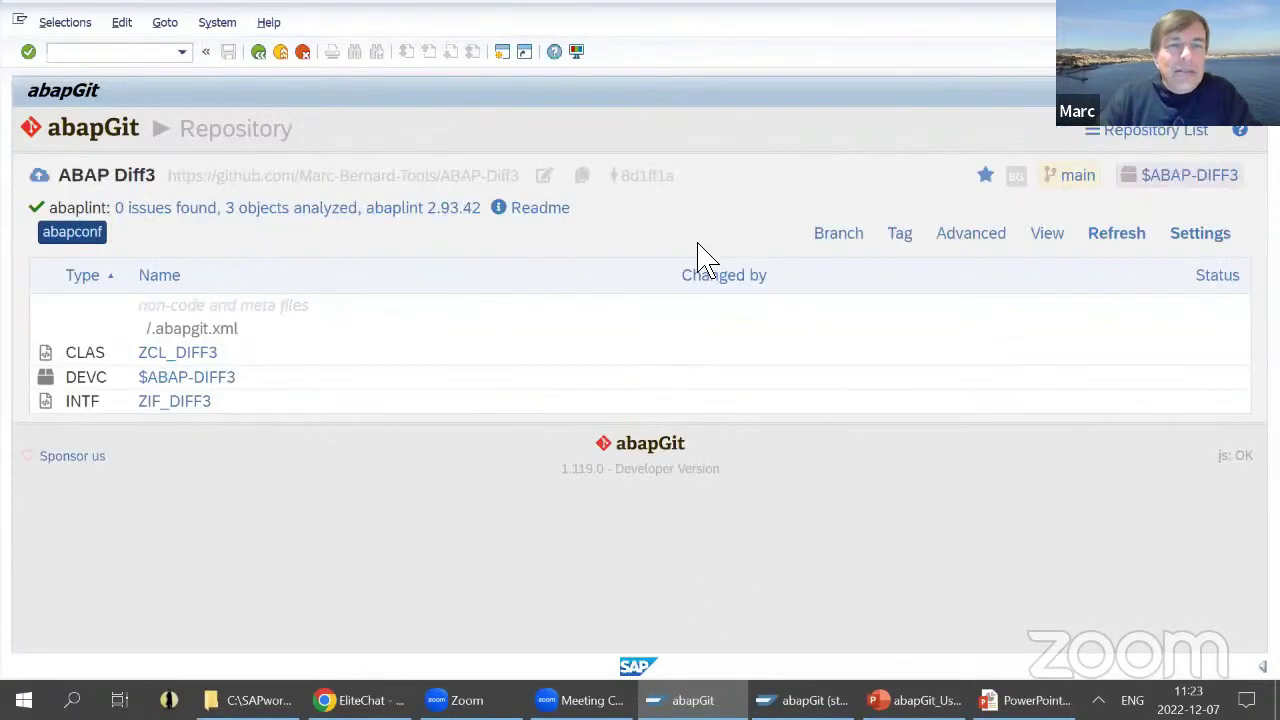
# - In the Background settings, choose Automatic pull, save, and go back to the ABAP Diff3 repository
pyautogui.click(1205, 240)
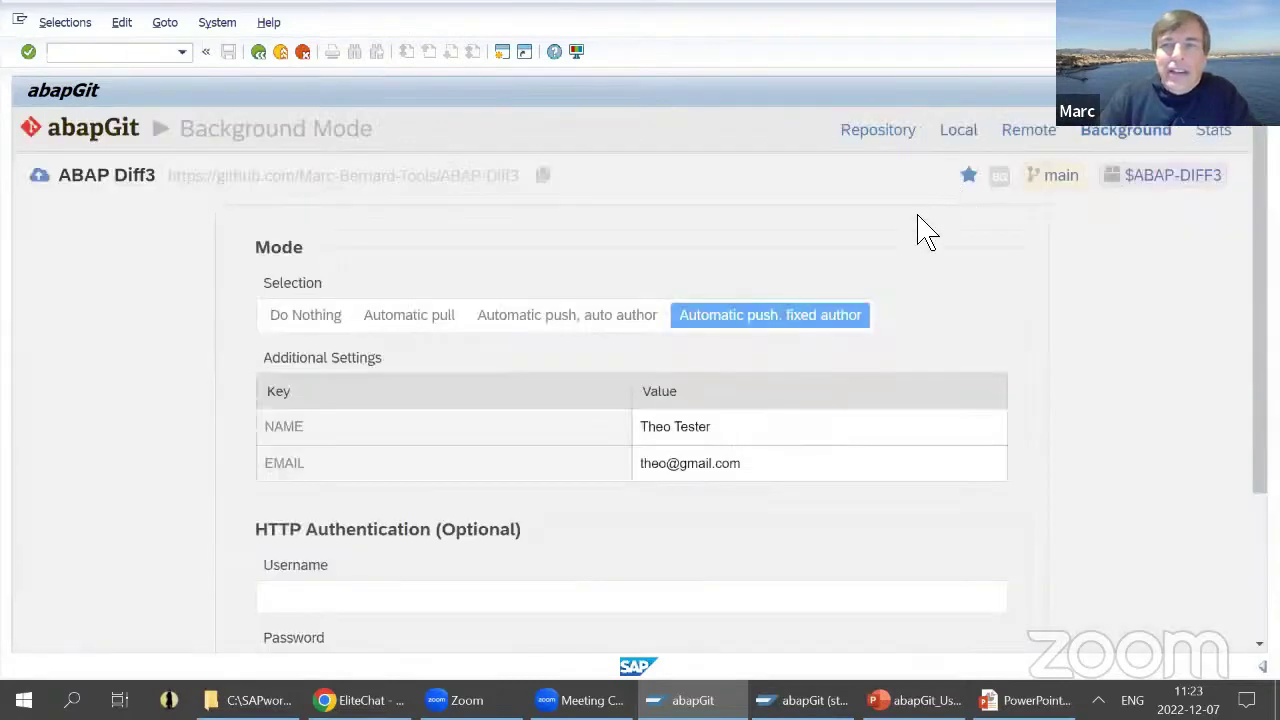
pyautogui.click(409, 323)
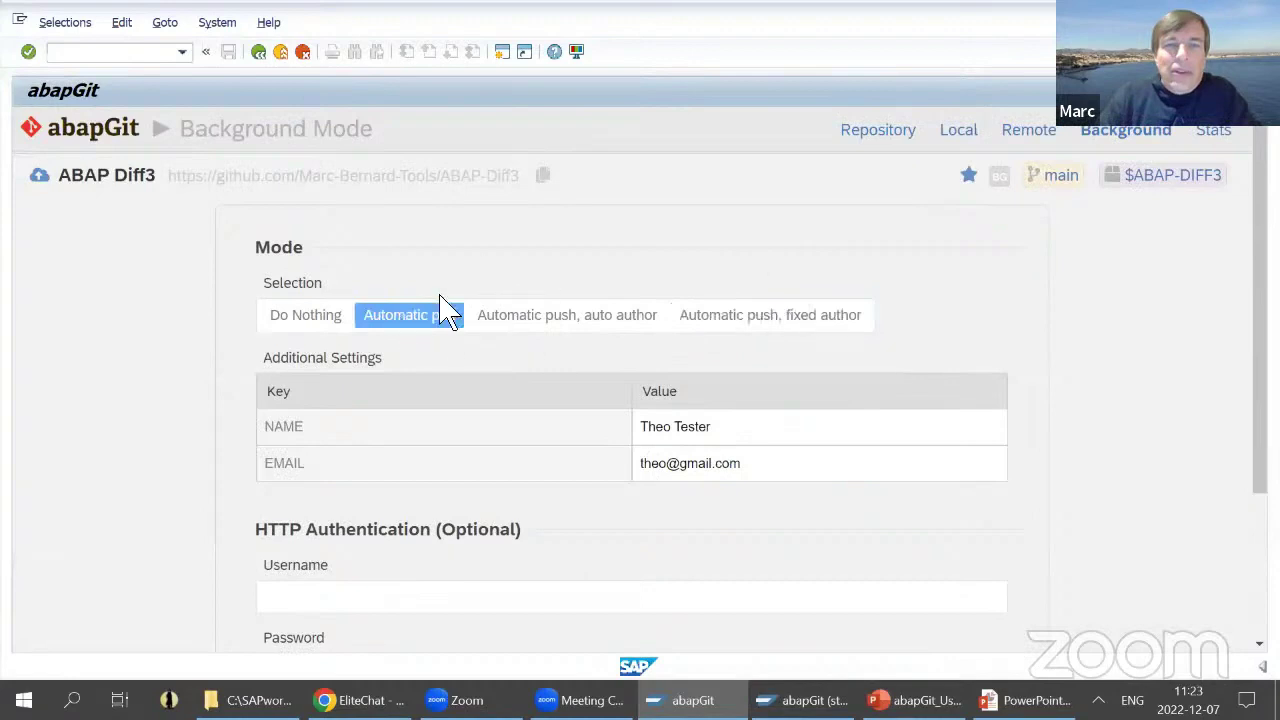
pyautogui.scroll(-3, 843, 480)
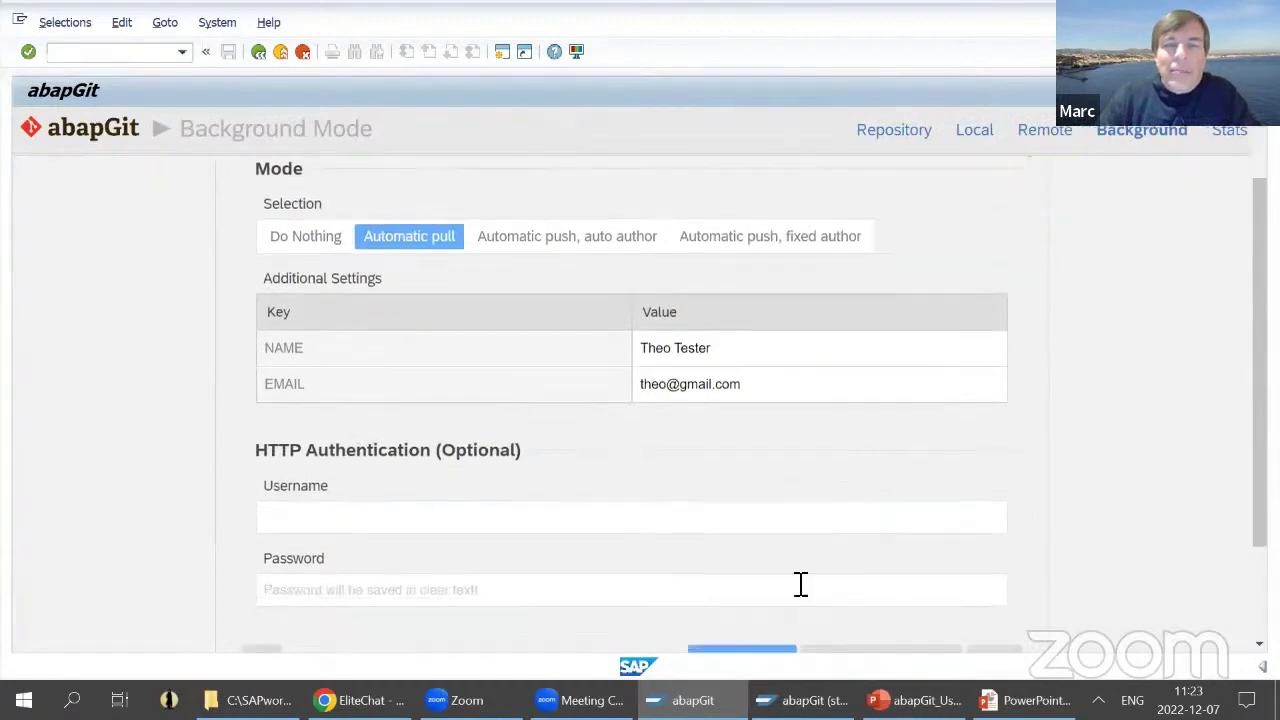
pyautogui.click(755, 600)
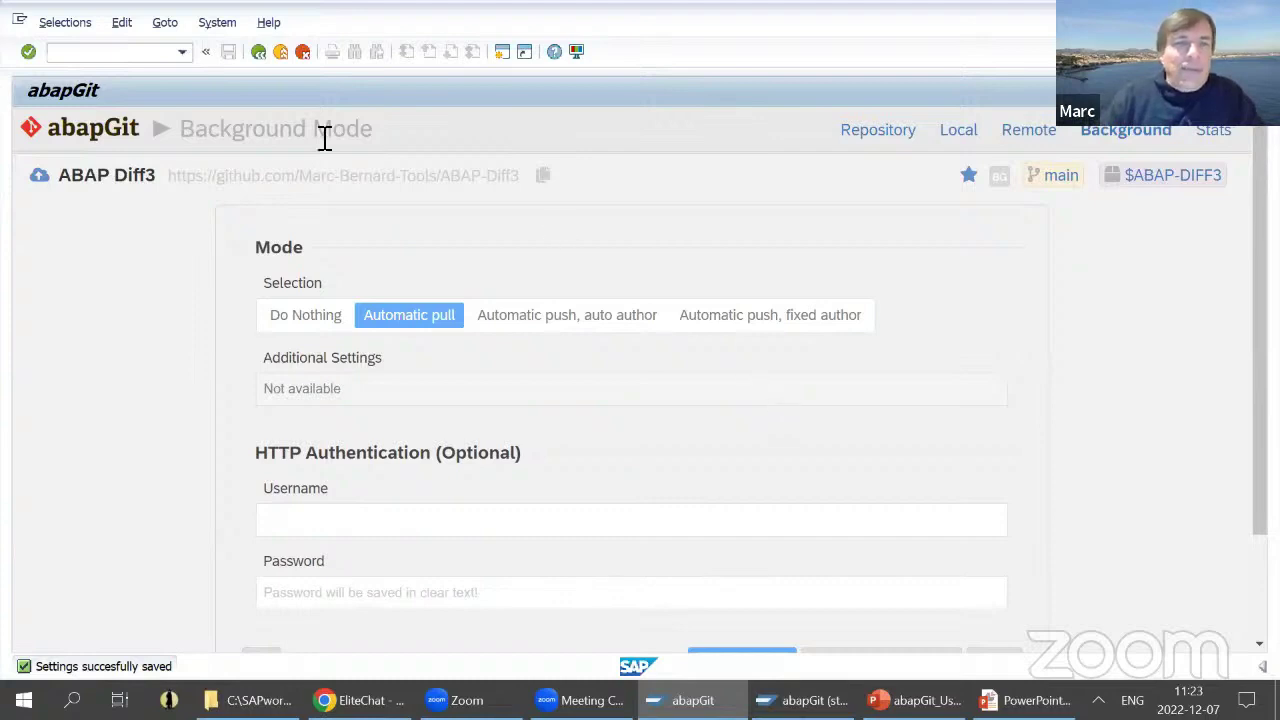
pyautogui.click(258, 52)
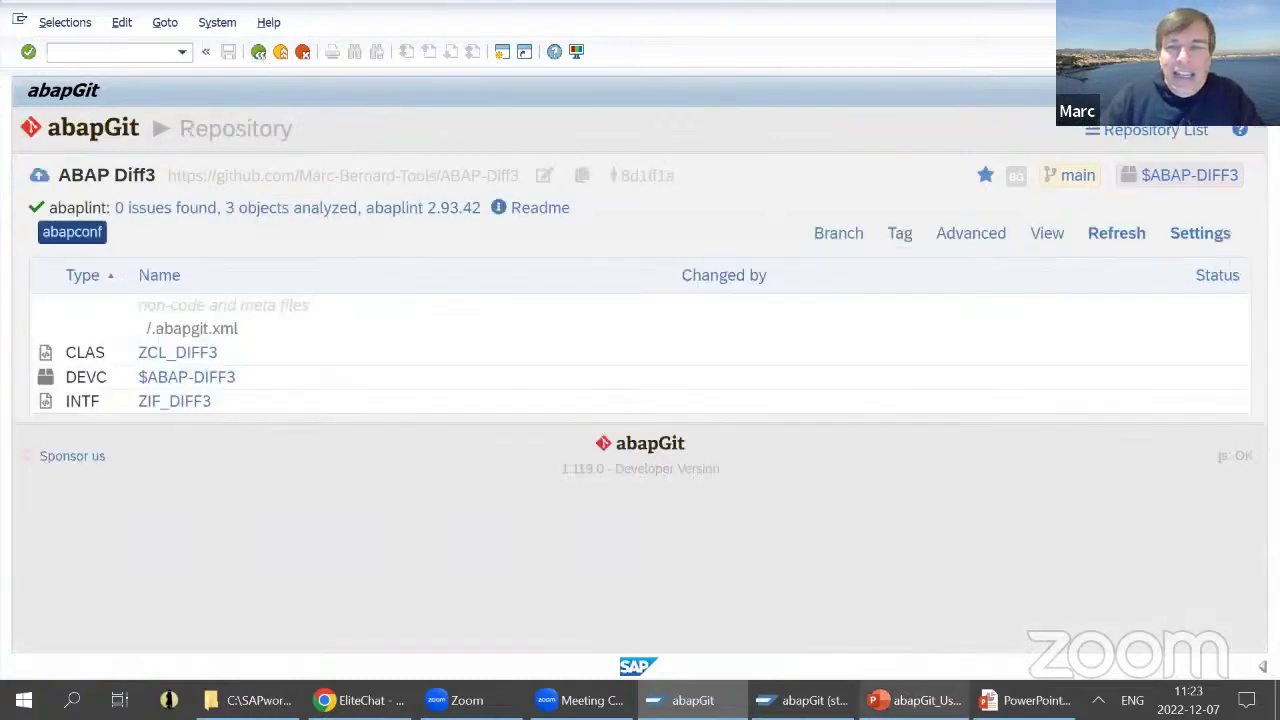
# - Advance the slideshow to 'Intermezzo: abapGit sponsor us', exit it, and bring up the EliteChat Chrome window
pyautogui.hotkey('alt', 'Tab')
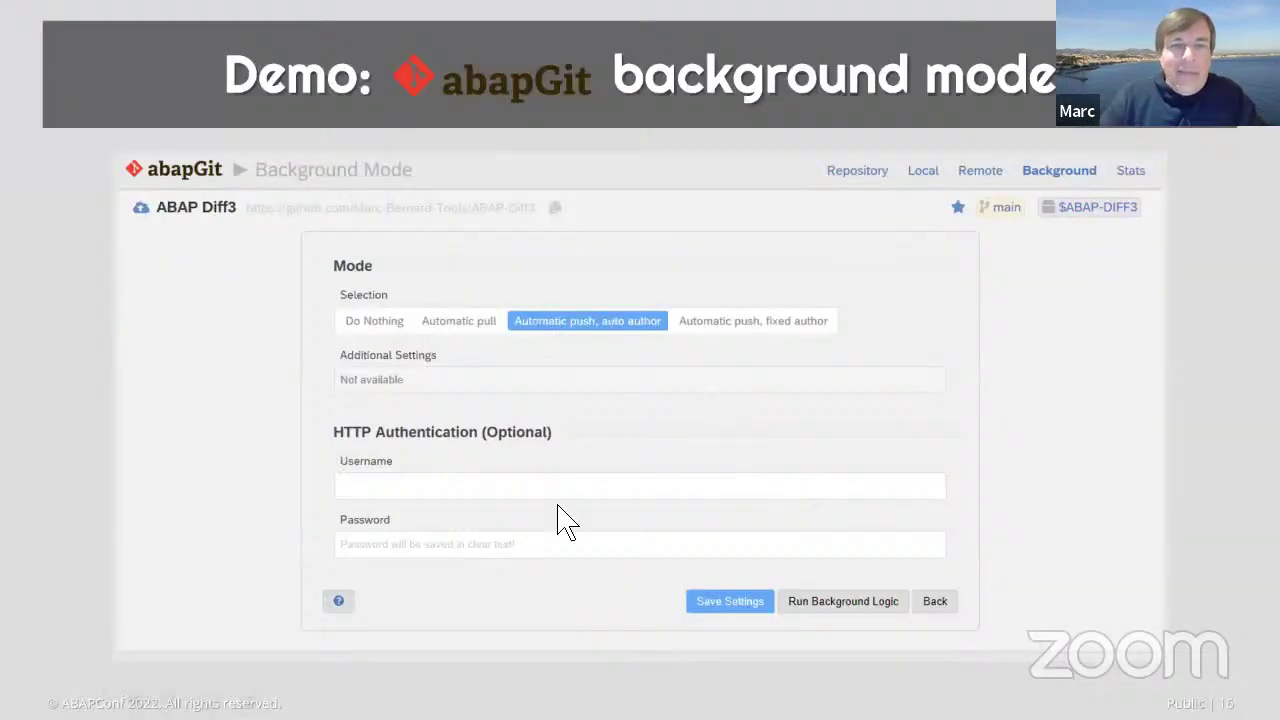
pyautogui.press('Right')
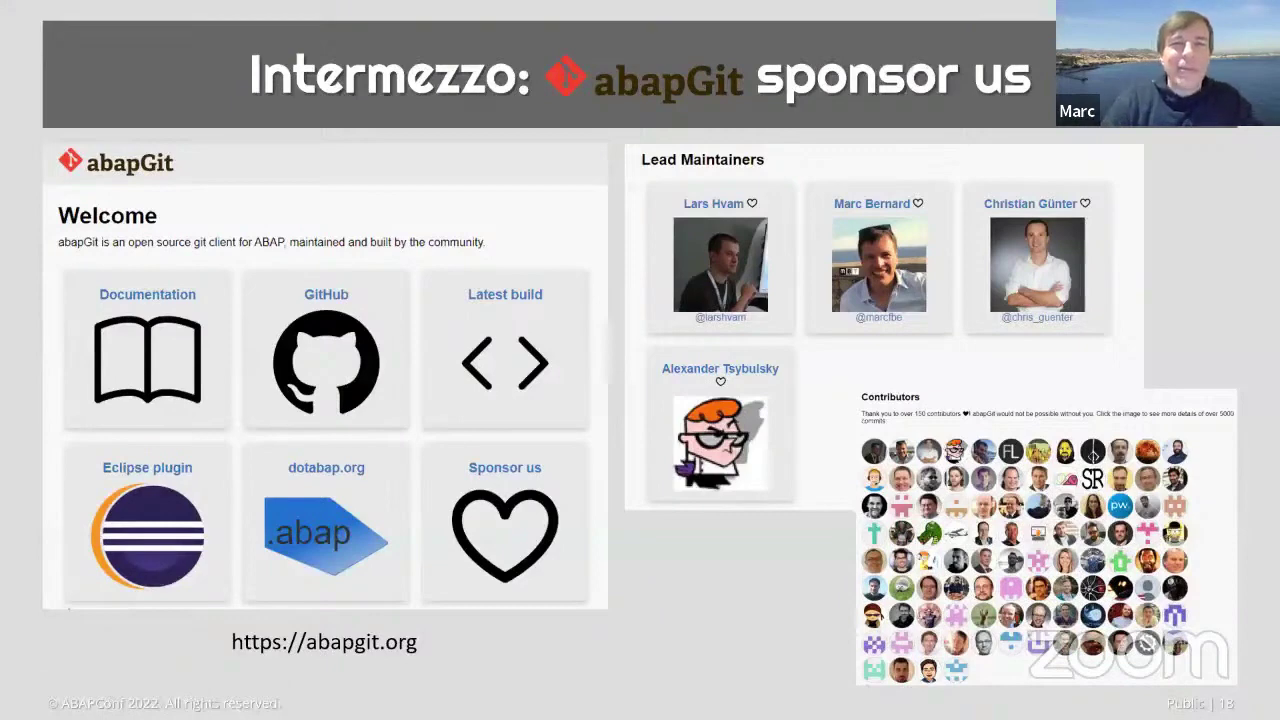
pyautogui.press('Escape')
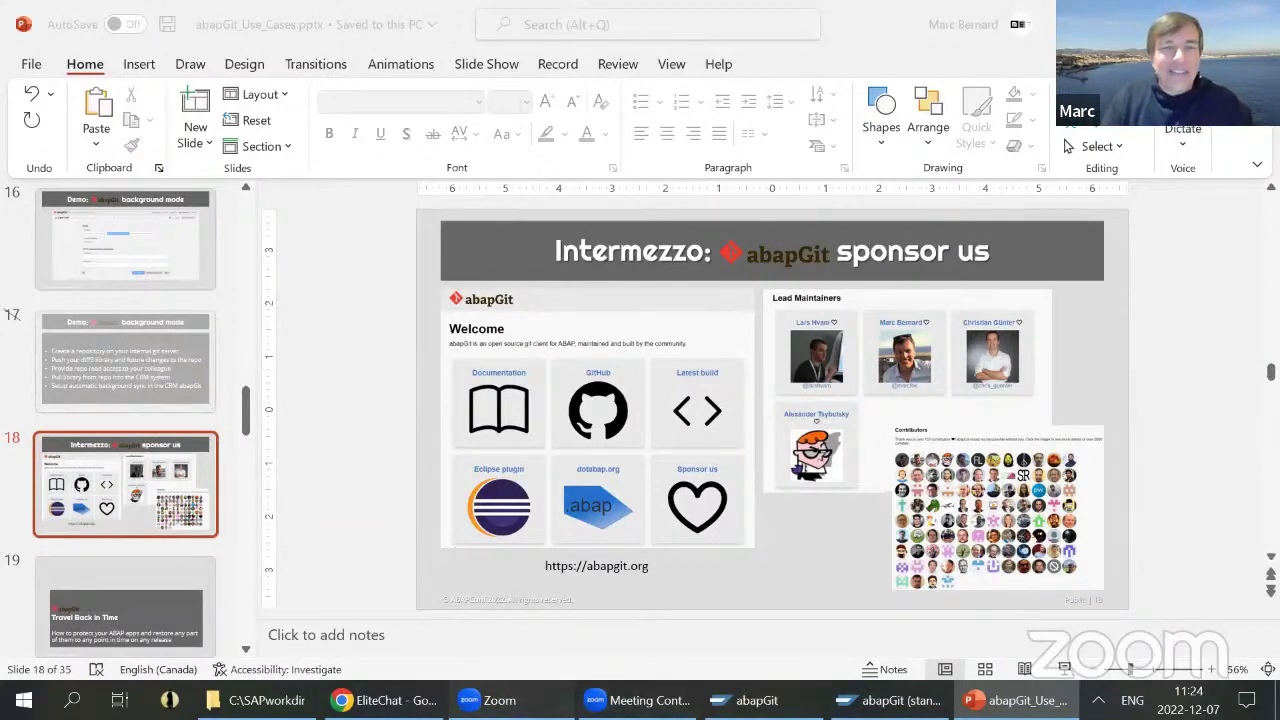
pyautogui.hotkey('alt', 'Tab')
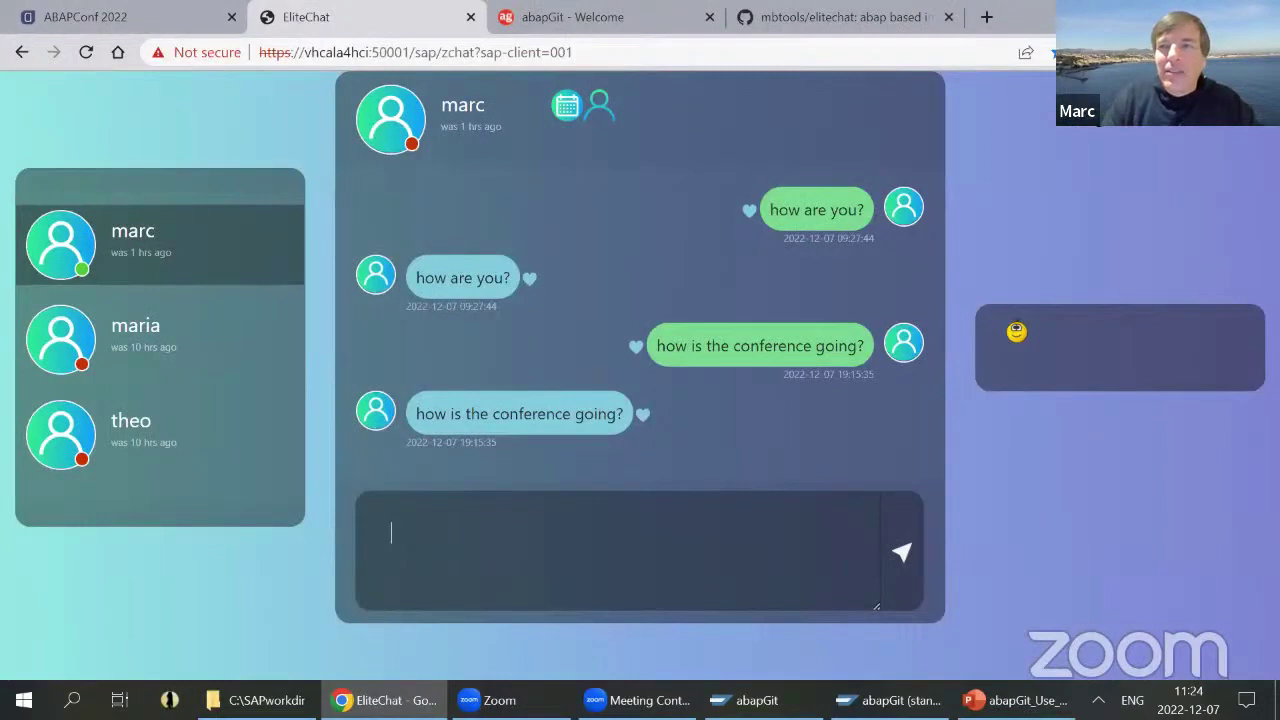
# - Load abapgit.org in a new Chrome tab from the 'abapGit - Welcome' bookmark
pyautogui.click(986, 17)
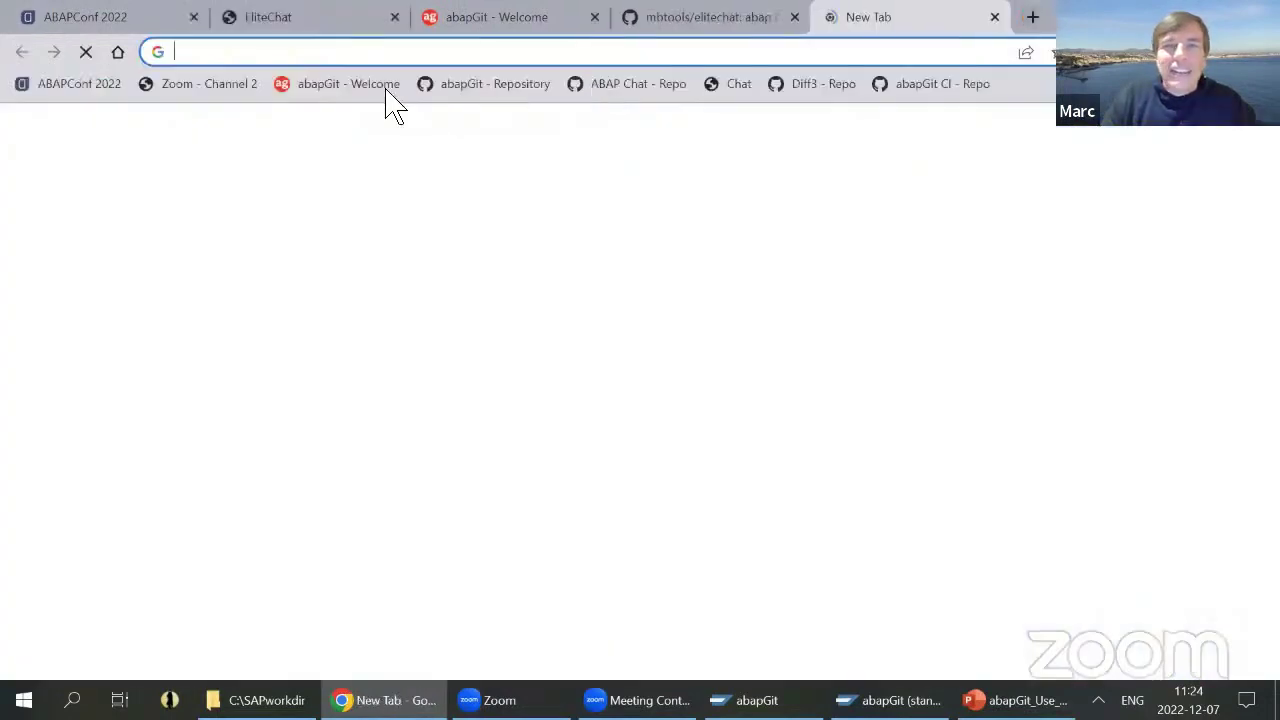
pyautogui.click(348, 84)
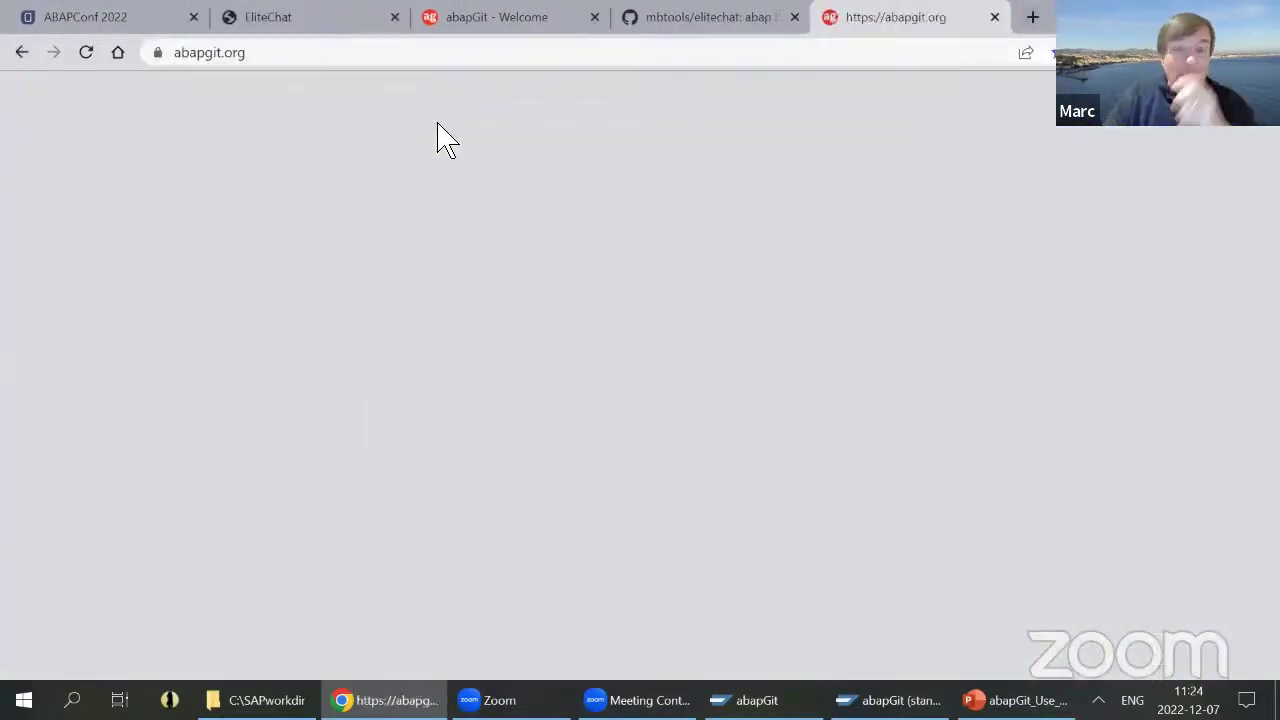